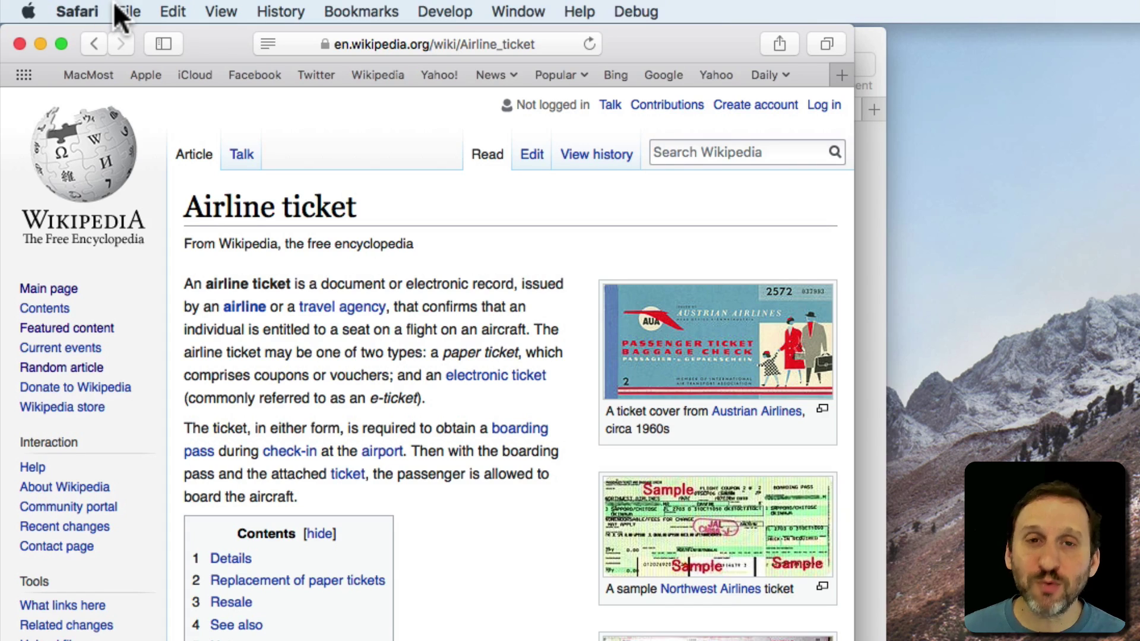
- Print the Airline ticket article from Safari to PDF using Open in Preview
{"action": "key", "text": "super+p"}
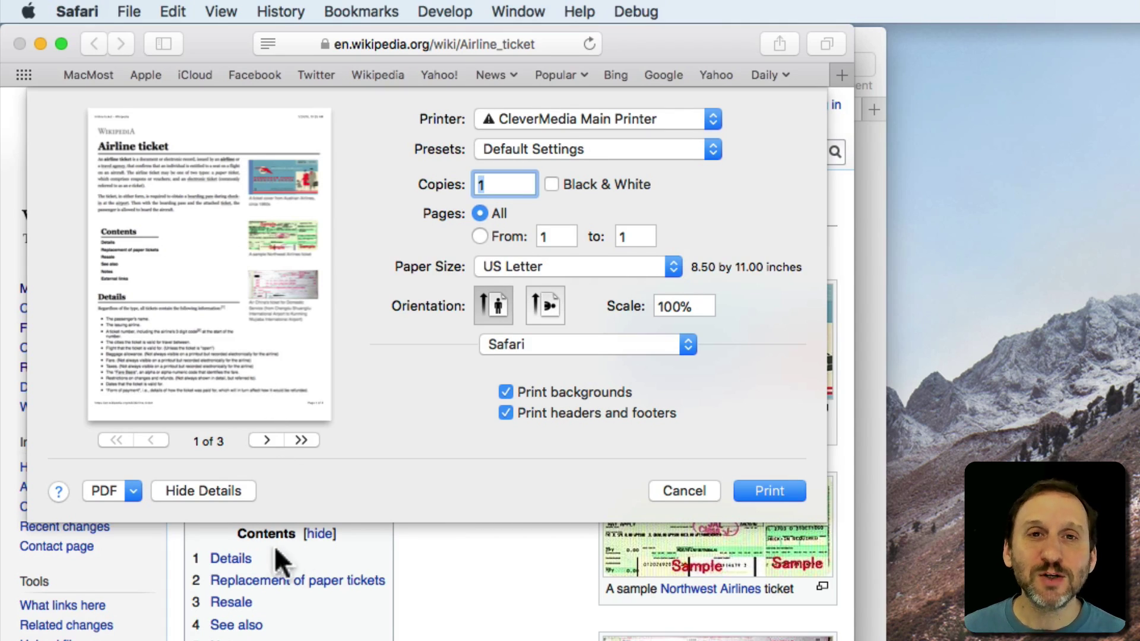
{"action": "left_click", "coordinate": [117, 485]}
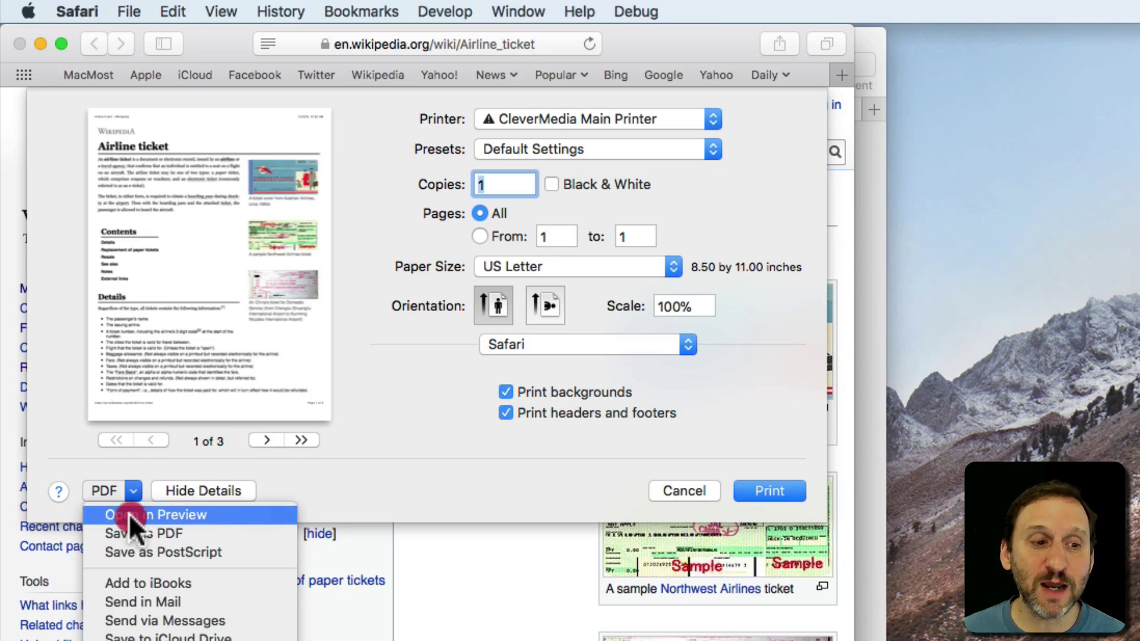
{"action": "left_click", "coordinate": [127, 513]}
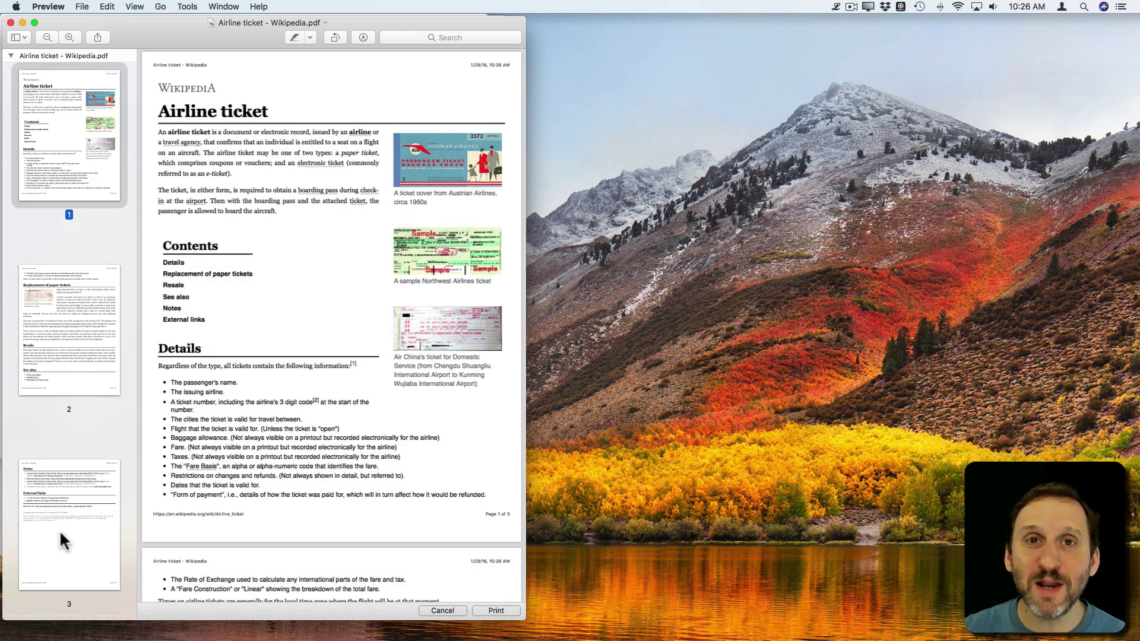
- Show page thumbnails in Preview's sidebar
{"action": "left_click", "coordinate": [85, 540]}
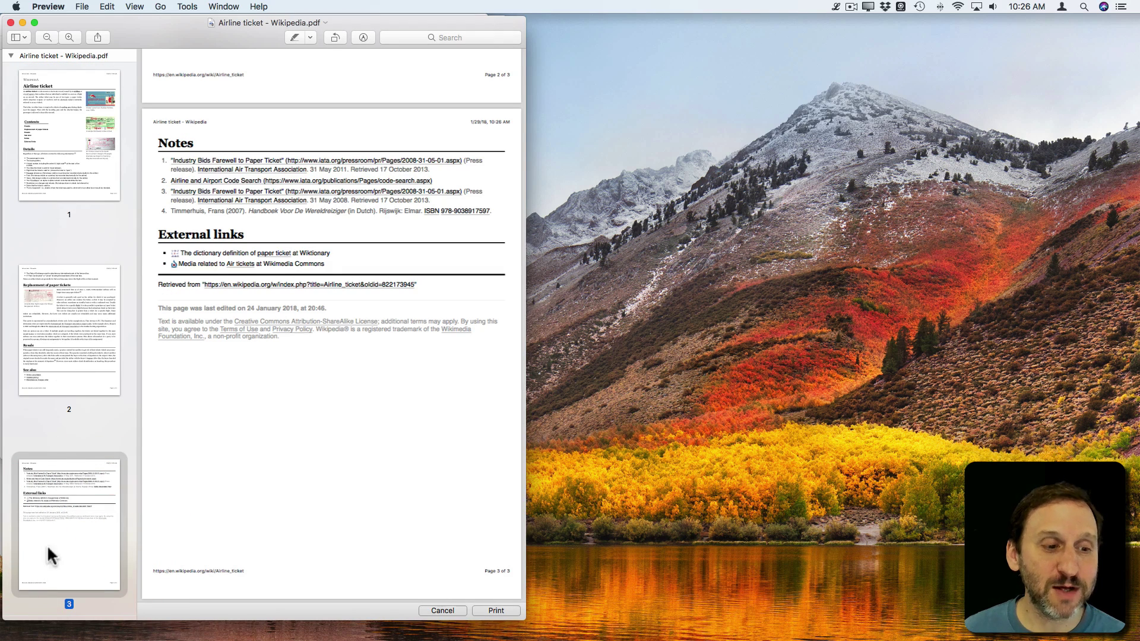
{"action": "left_click", "coordinate": [142, 7]}
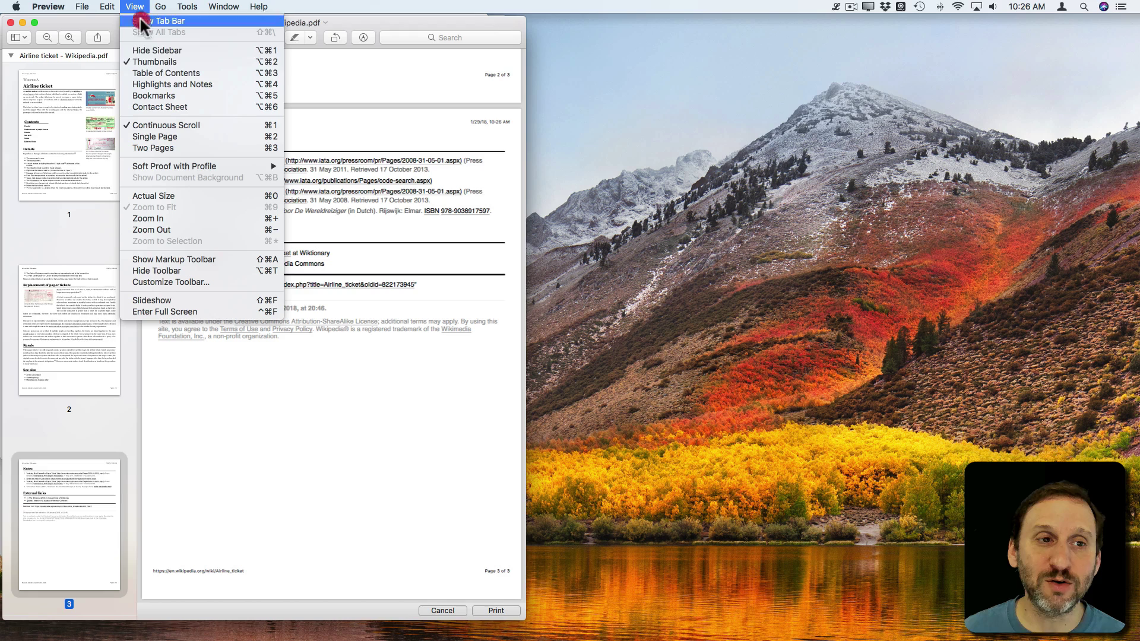
{"action": "left_click", "coordinate": [147, 60]}
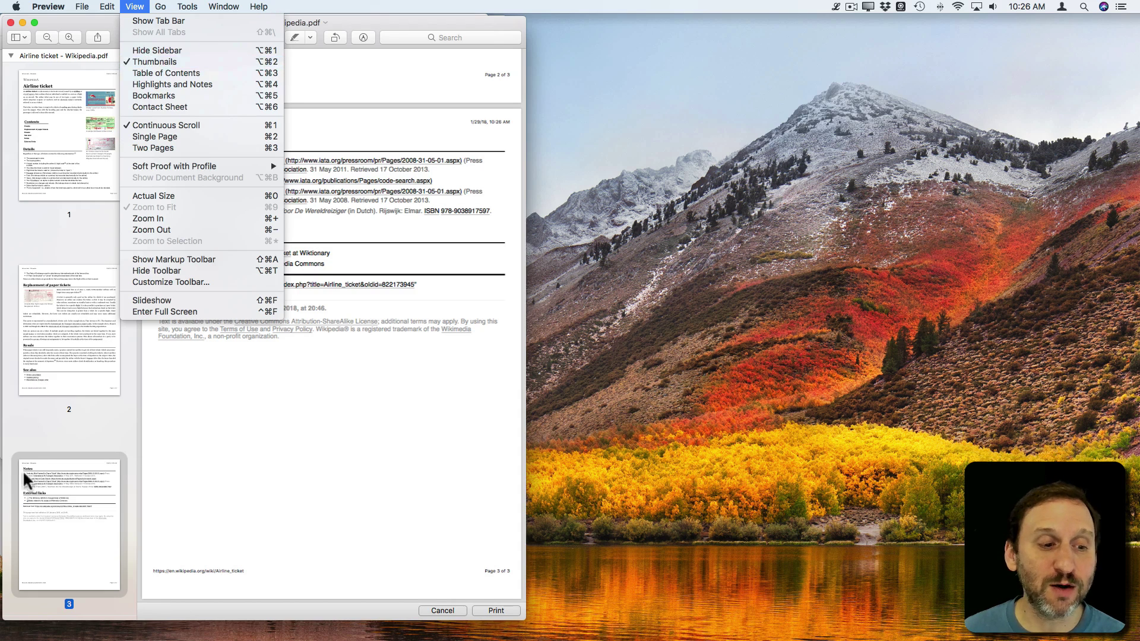
- Delete pages 3 and 2 from the Airline ticket PDF
{"action": "left_click", "coordinate": [36, 399]}
{"action": "key", "text": "Delete"}
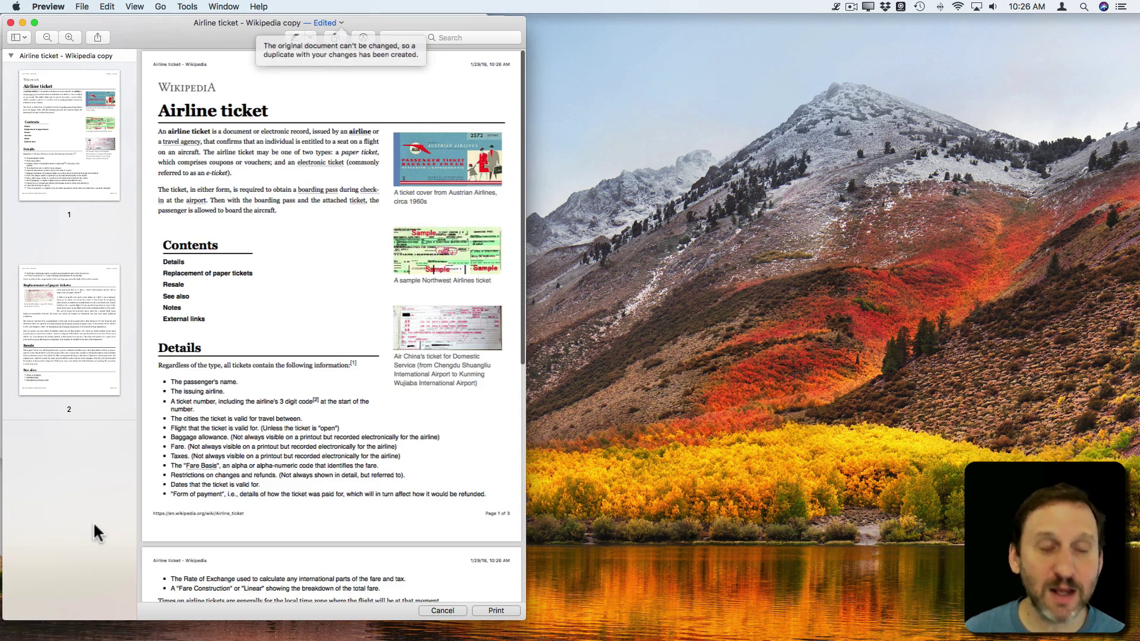
{"action": "left_click", "coordinate": [63, 348]}
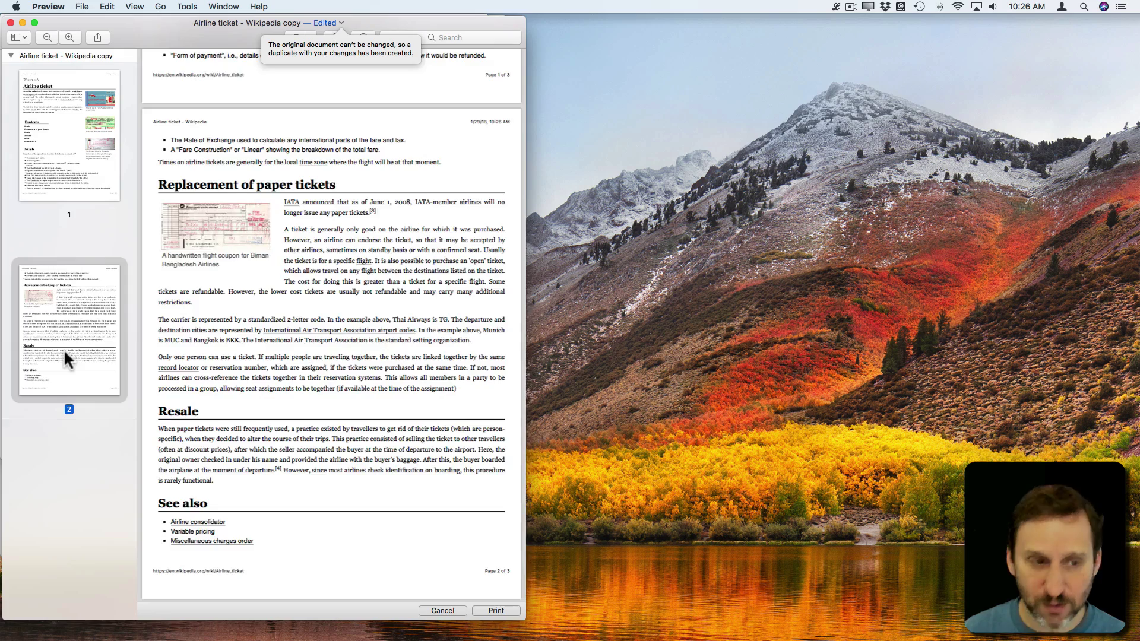
{"action": "key", "text": "Delete"}
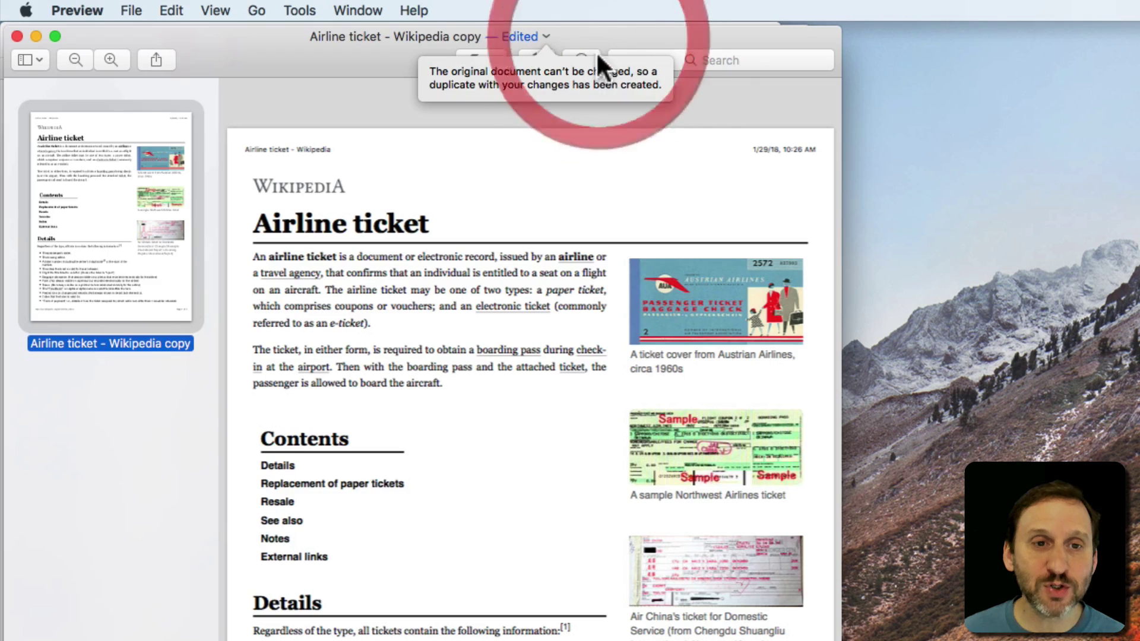
- Draw a rectangular selection around the Austrian Airlines ticket image and its caption
{"action": "left_click", "coordinate": [585, 54]}
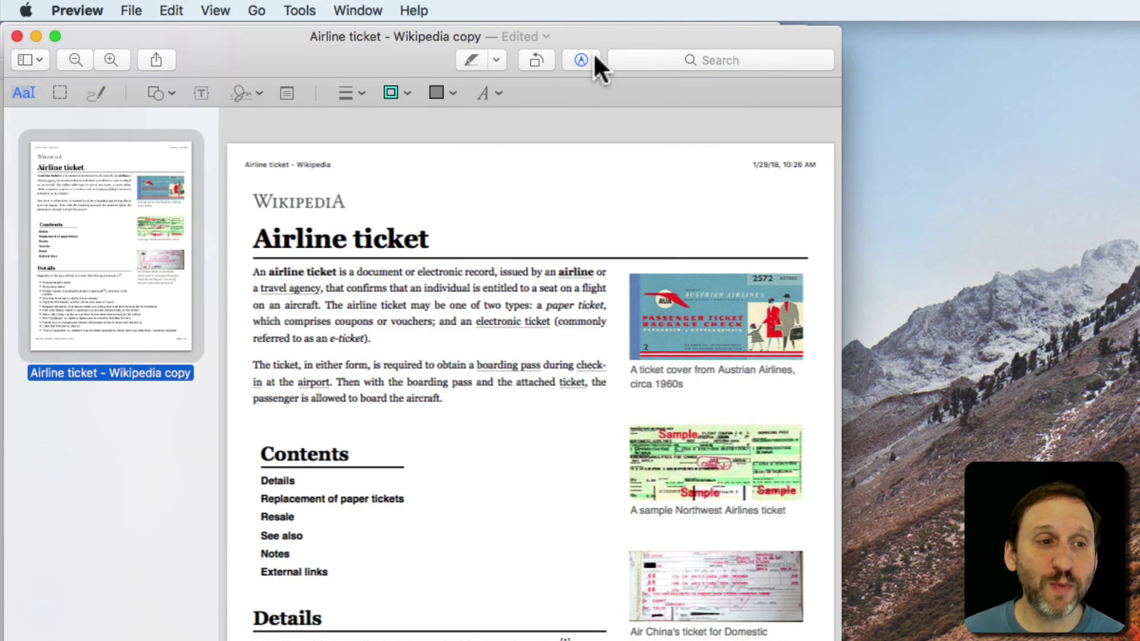
{"action": "left_click", "coordinate": [60, 93]}
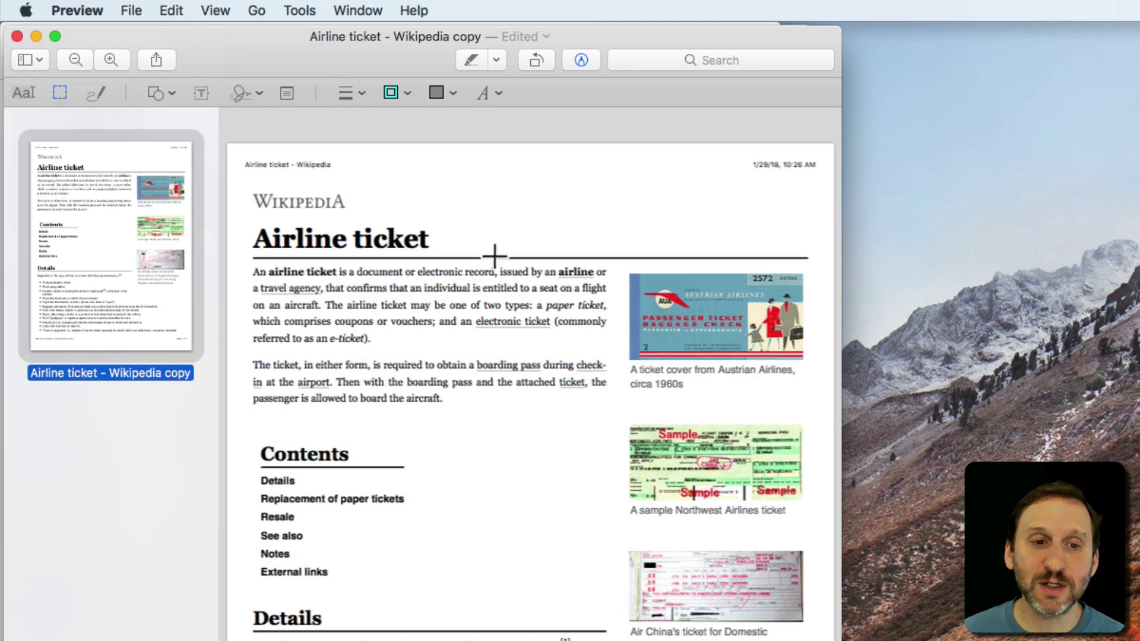
{"action": "left_click_drag", "start_coordinate": [621, 265], "coordinate": [815, 397]}
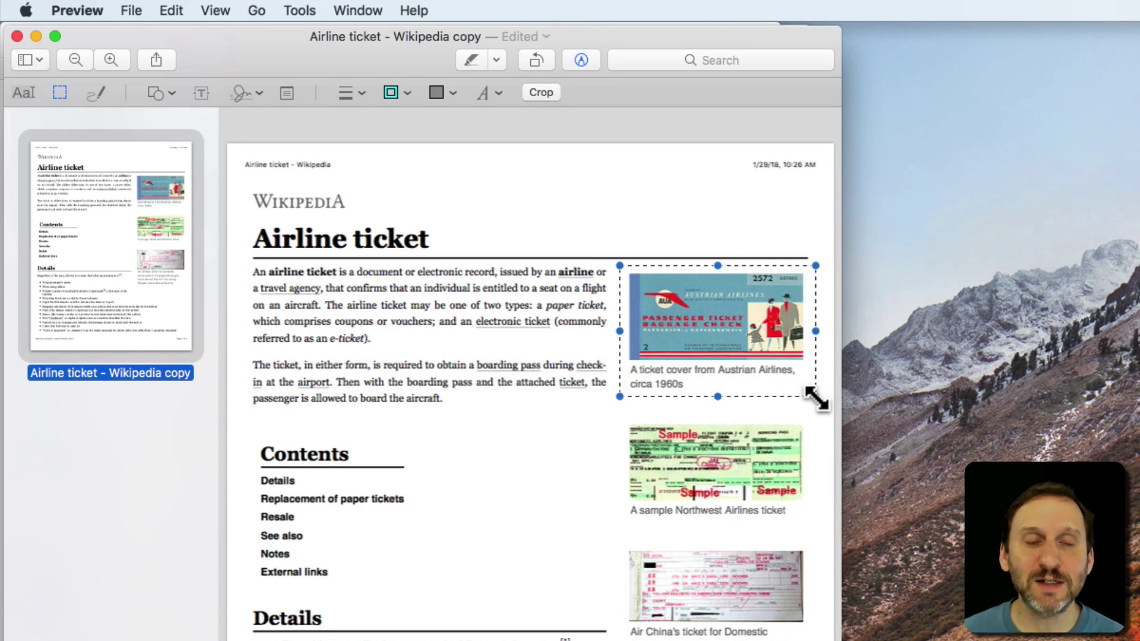
- Crop the page to the ticket selection and confirm the cropping warning
{"action": "left_click", "coordinate": [300, 11]}
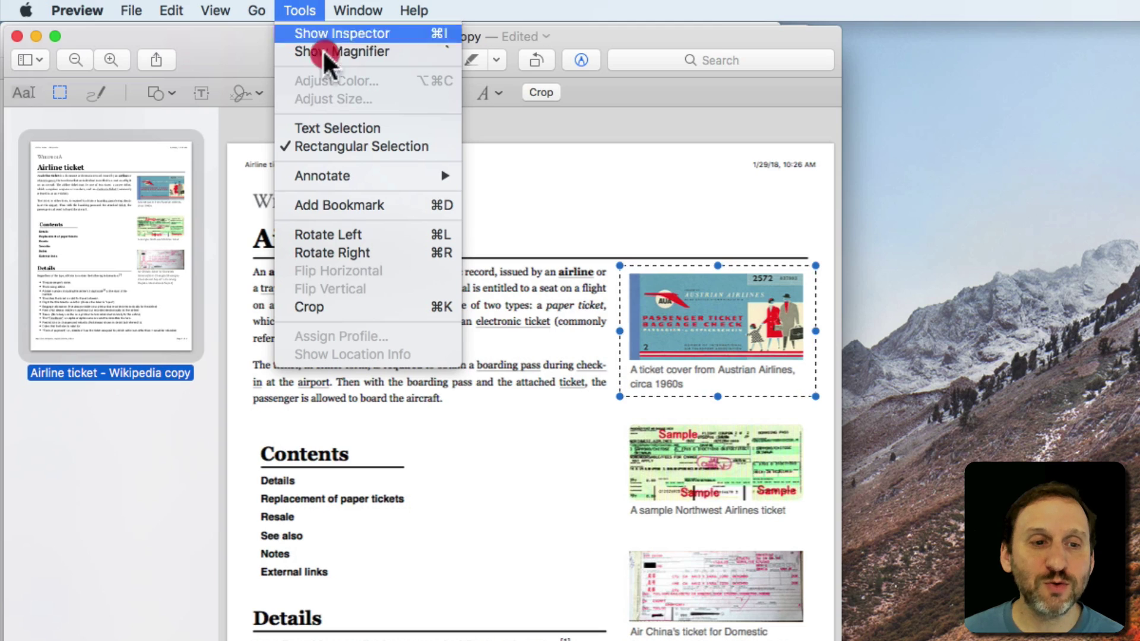
{"action": "left_click", "coordinate": [343, 150]}
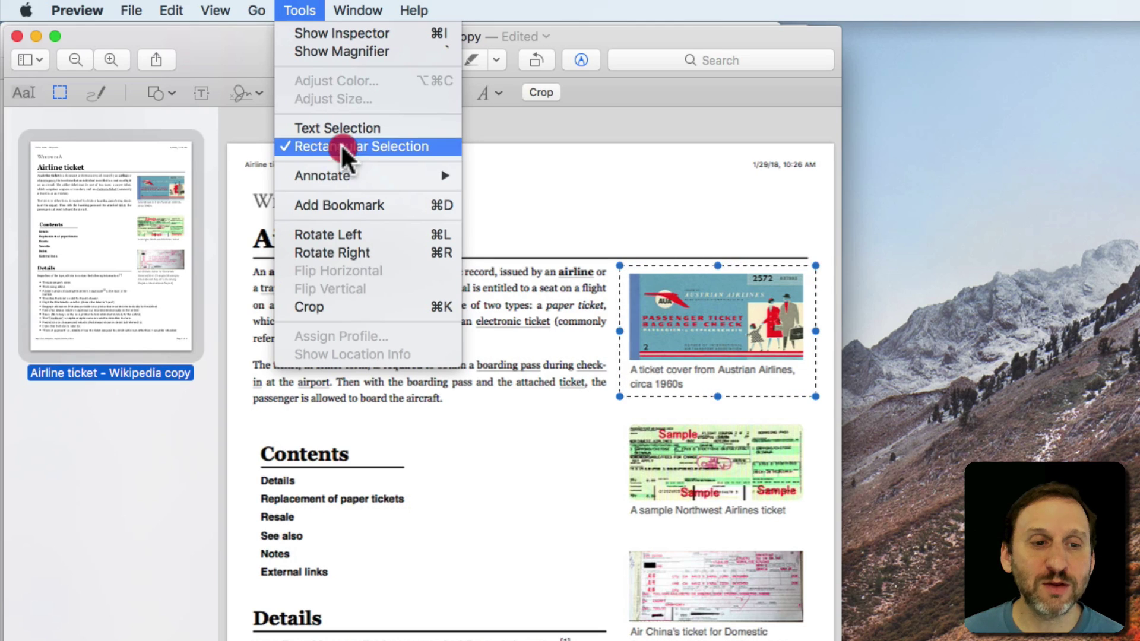
{"action": "left_click", "coordinate": [343, 303]}
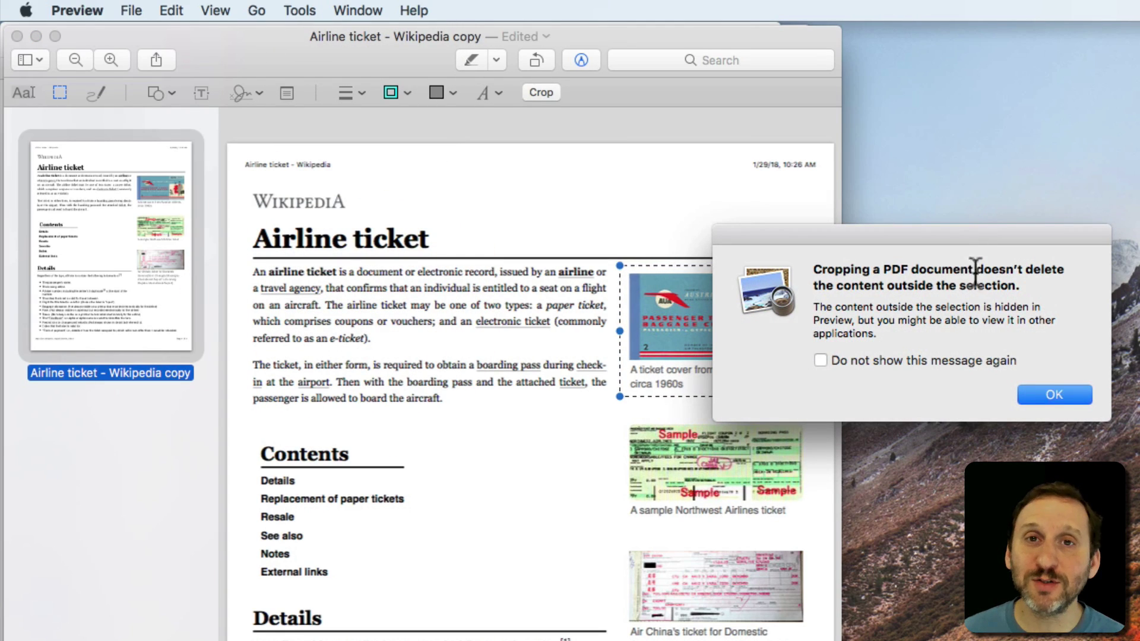
{"action": "left_click", "coordinate": [1064, 393]}
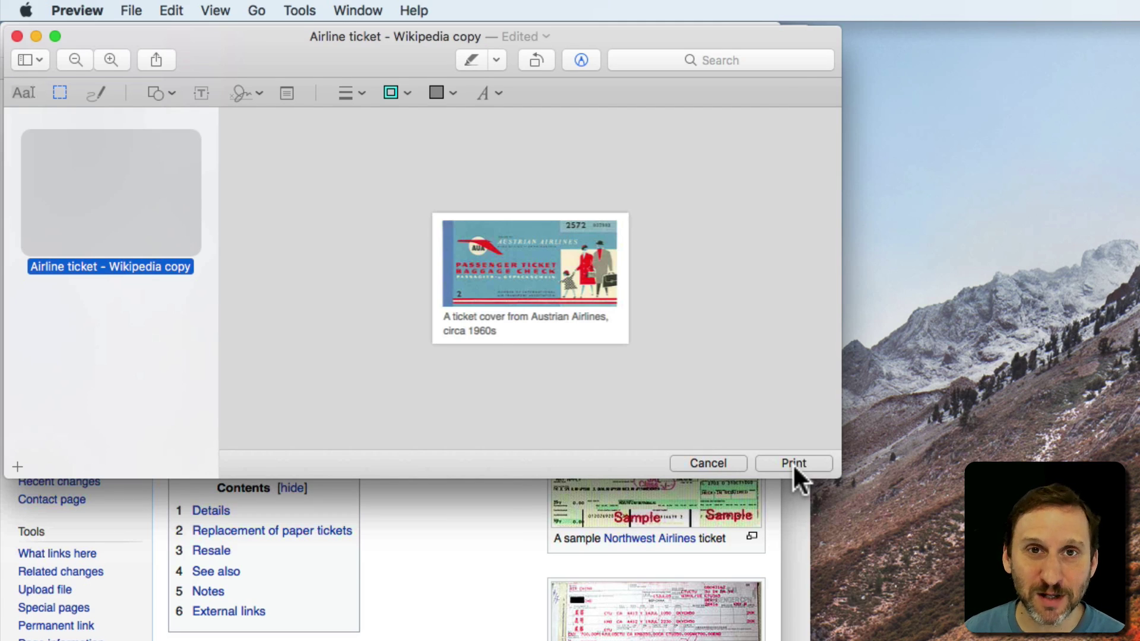
- Print the cropped Austrian Airlines ticket image from the Preview print dialog
{"action": "left_click", "coordinate": [794, 467]}
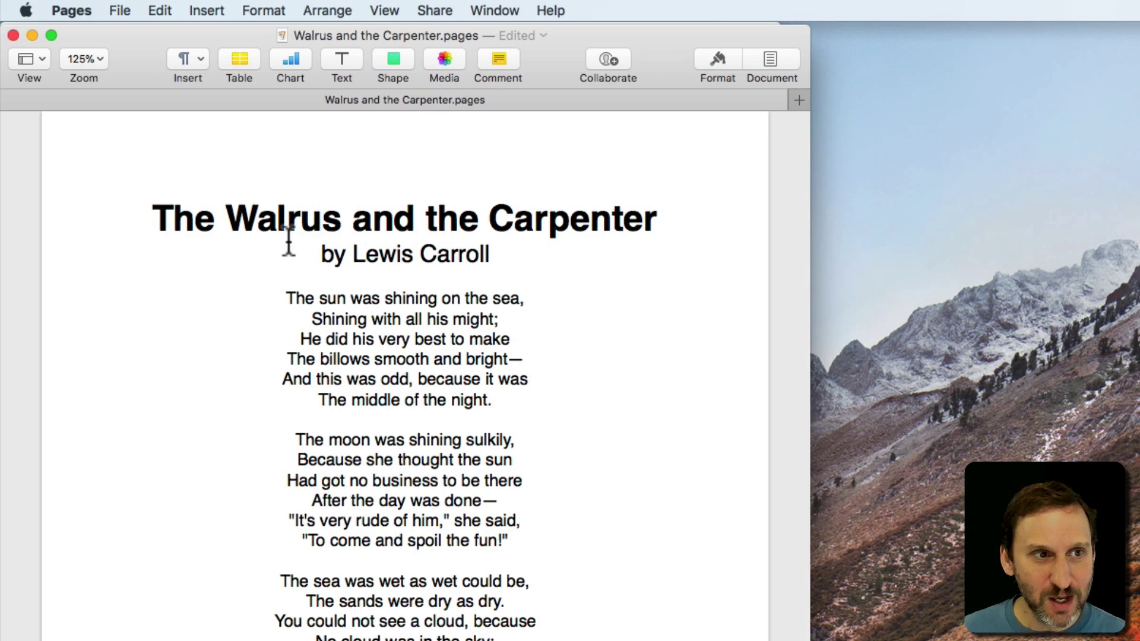
- Print the Walrus and the Carpenter poem from Pages to PDF using Open in Preview
{"action": "key", "text": "super+p"}
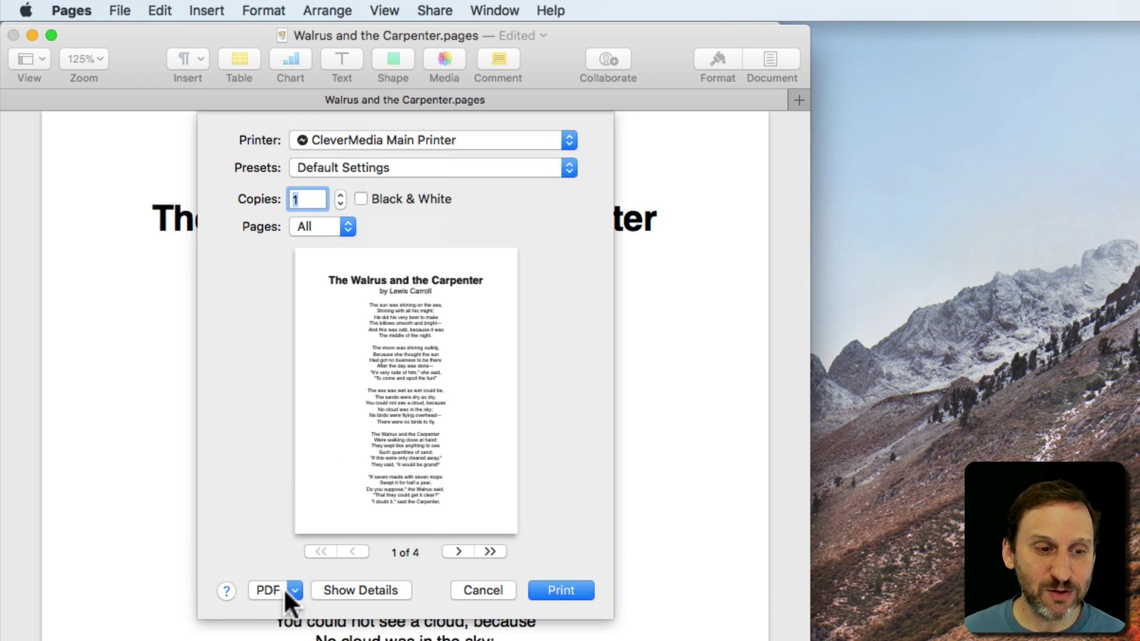
{"action": "left_click", "coordinate": [284, 590]}
{"action": "left_click", "coordinate": [300, 612]}
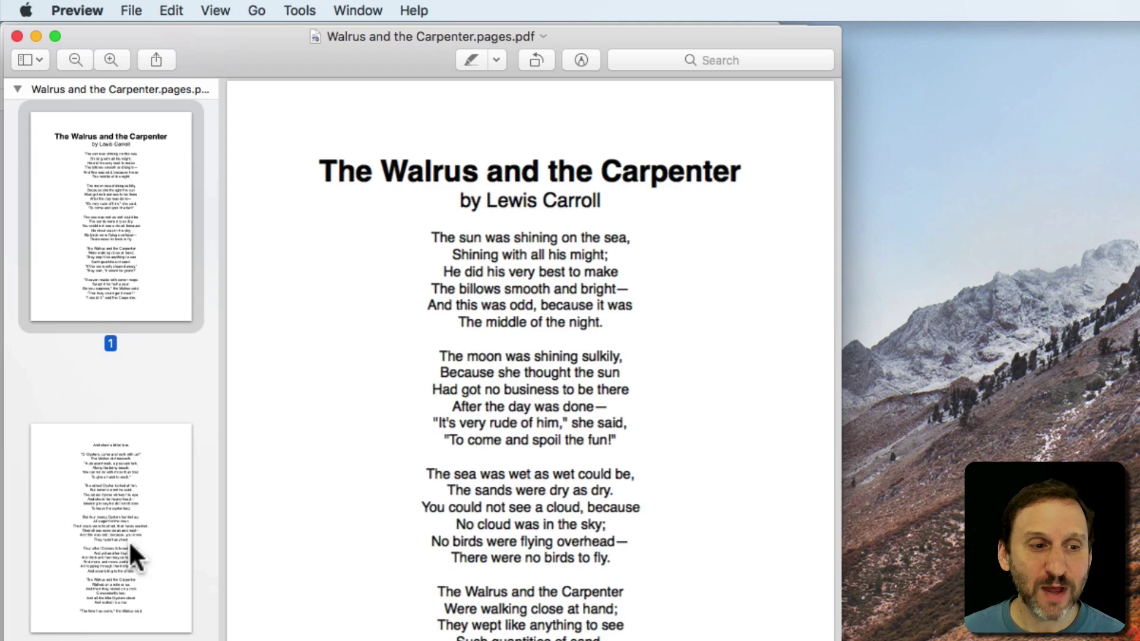
- Delete the poem PDF's extra pages, keep page 1, and dismiss the duplicate notice
{"action": "left_click", "coordinate": [125, 560]}
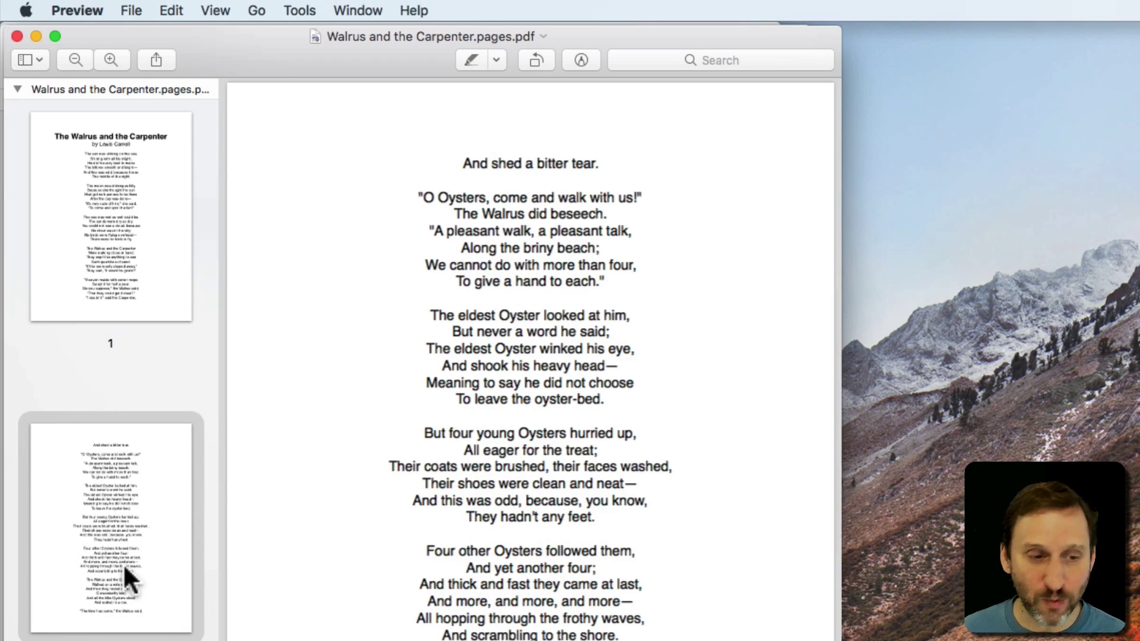
{"action": "key", "text": "Delete"}
{"action": "left_click", "coordinate": [122, 624]}
{"action": "left_click", "coordinate": [116, 528]}
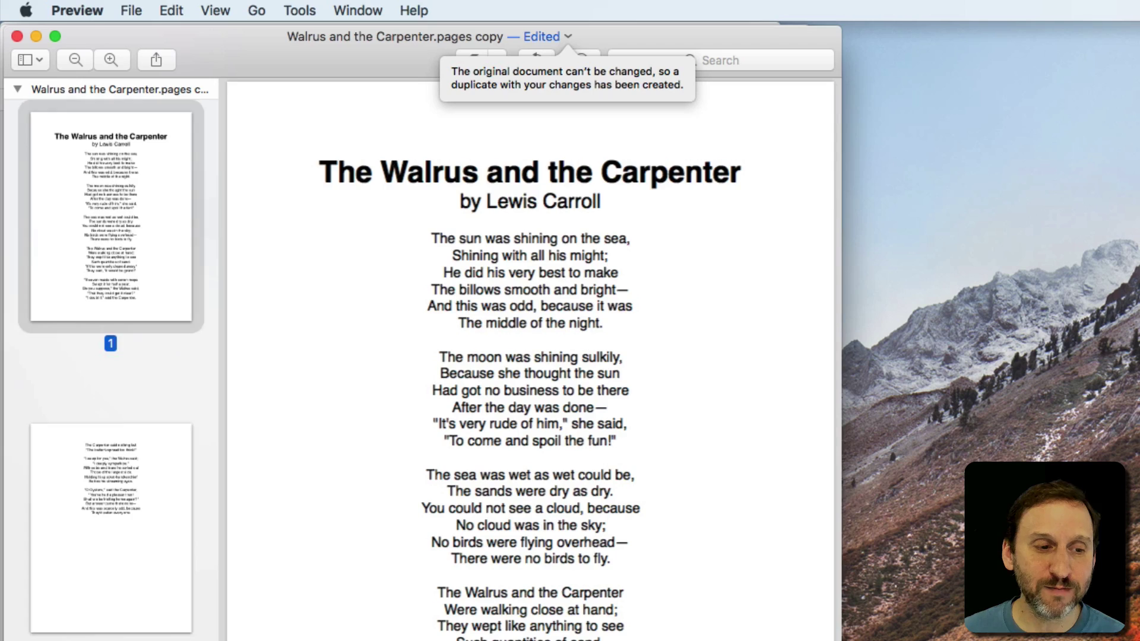
{"action": "left_click", "coordinate": [117, 521]}
{"action": "key", "text": "Delete"}
{"action": "left_click", "coordinate": [112, 274]}
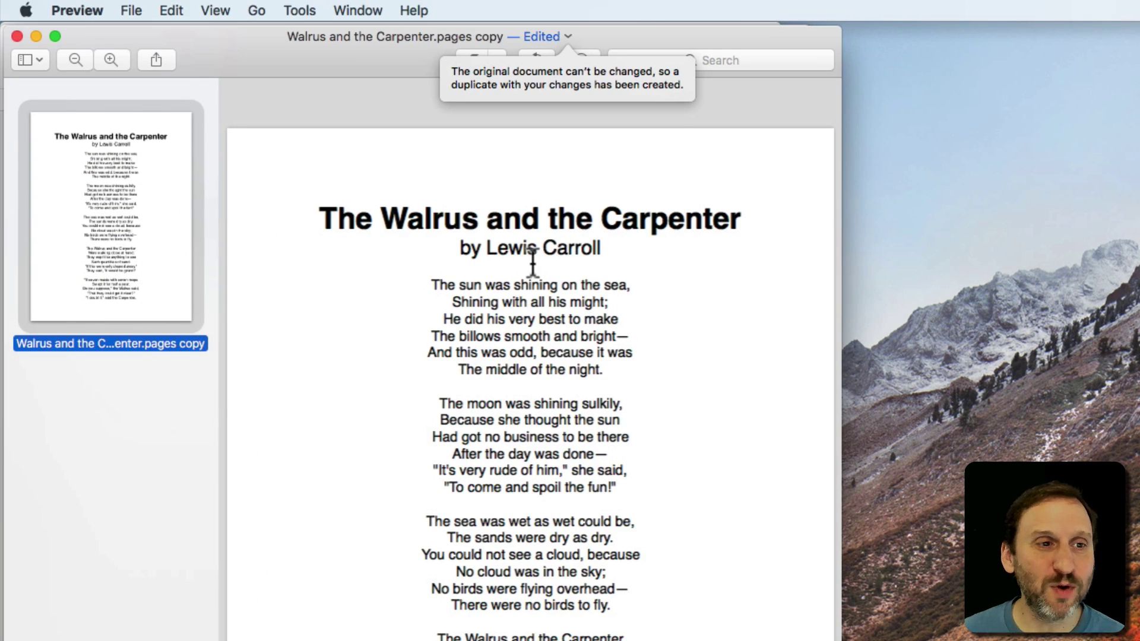
{"action": "left_click", "coordinate": [564, 66]}
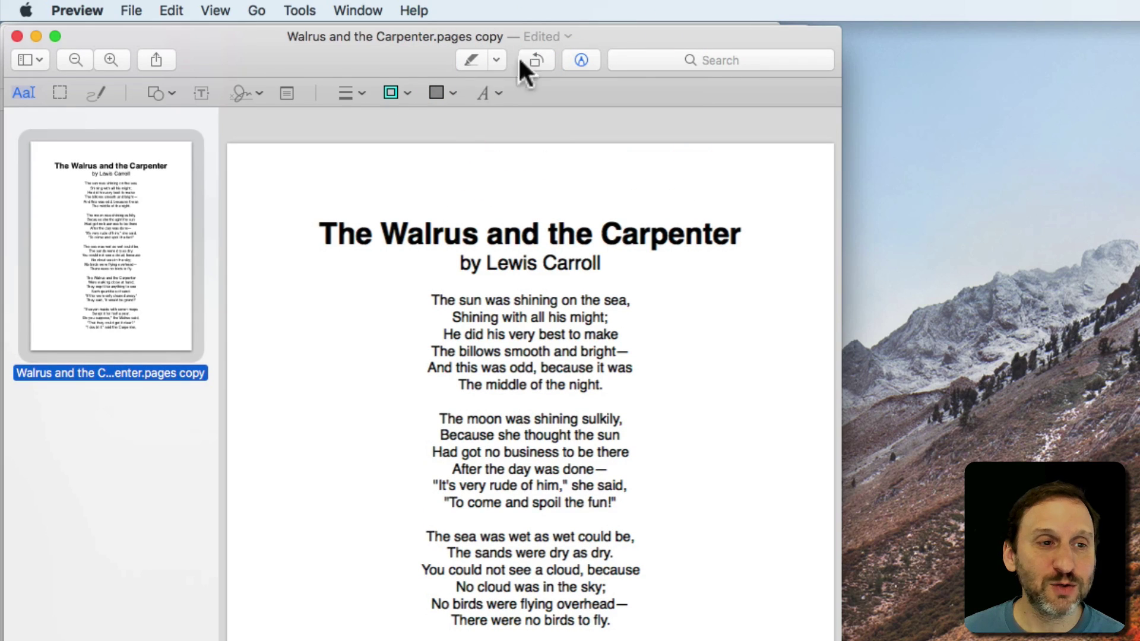
- Crop the poem page to its title and first stanza, accepting the warning
{"action": "left_click", "coordinate": [55, 91]}
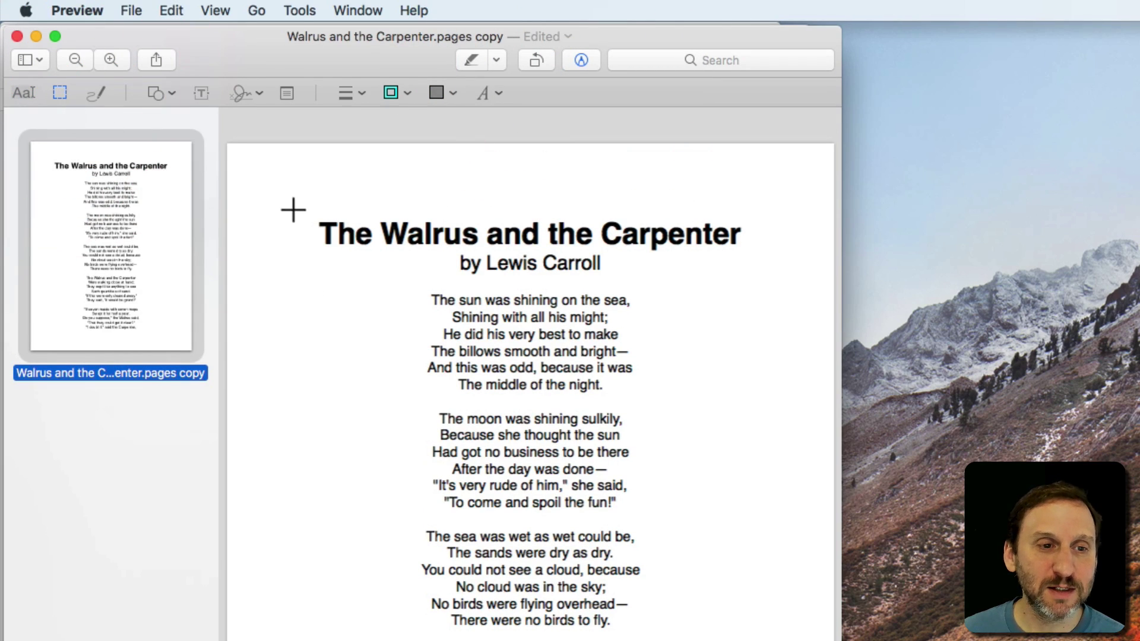
{"action": "left_click_drag", "start_coordinate": [283, 199], "coordinate": [795, 400]}
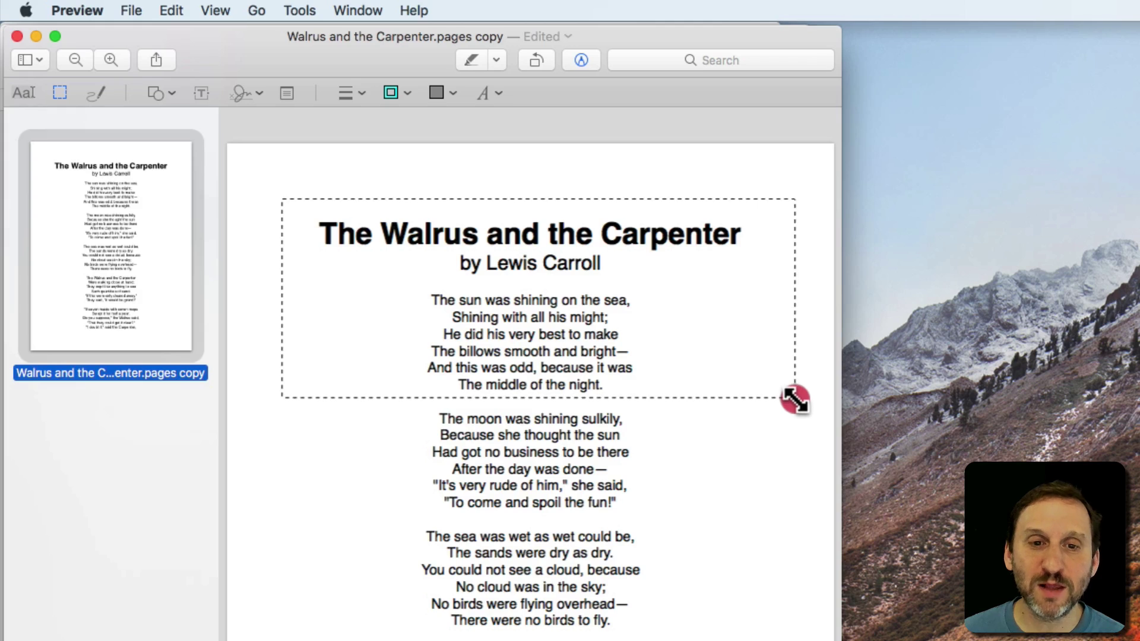
{"action": "left_click_drag", "start_coordinate": [796, 400], "coordinate": [795, 400]}
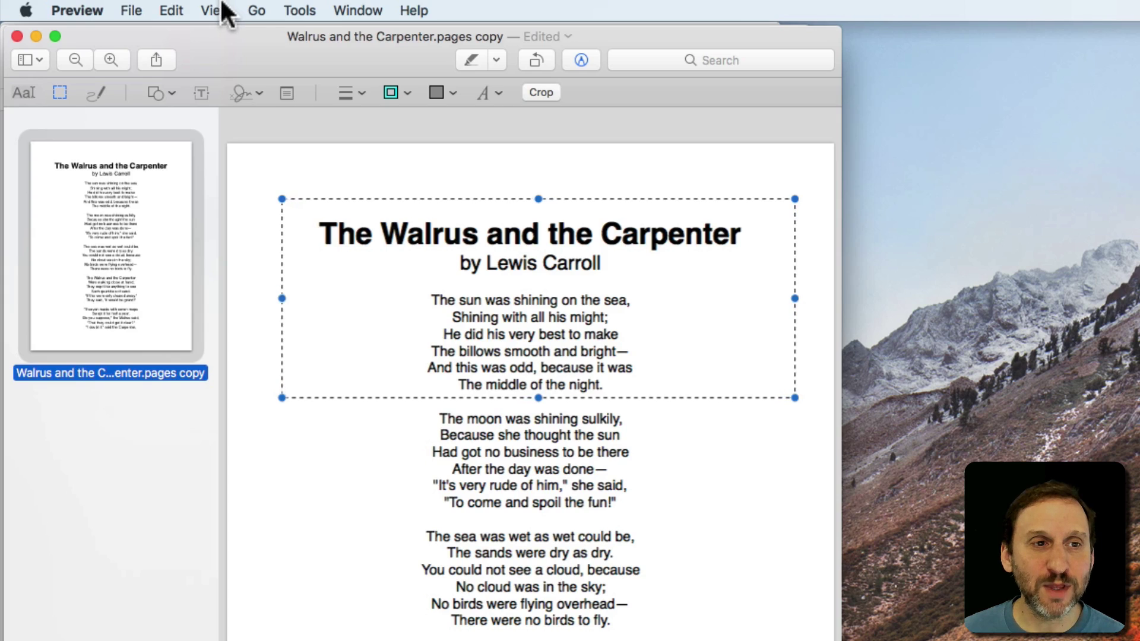
{"action": "left_click", "coordinate": [300, 9]}
{"action": "left_click", "coordinate": [333, 304]}
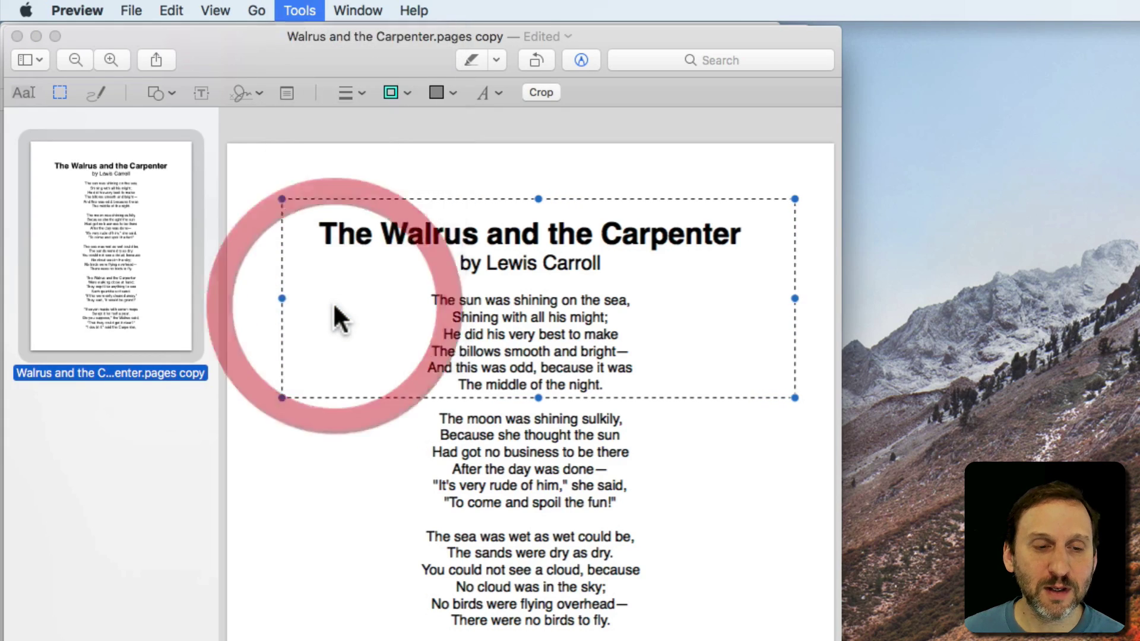
{"action": "left_click", "coordinate": [1051, 396]}
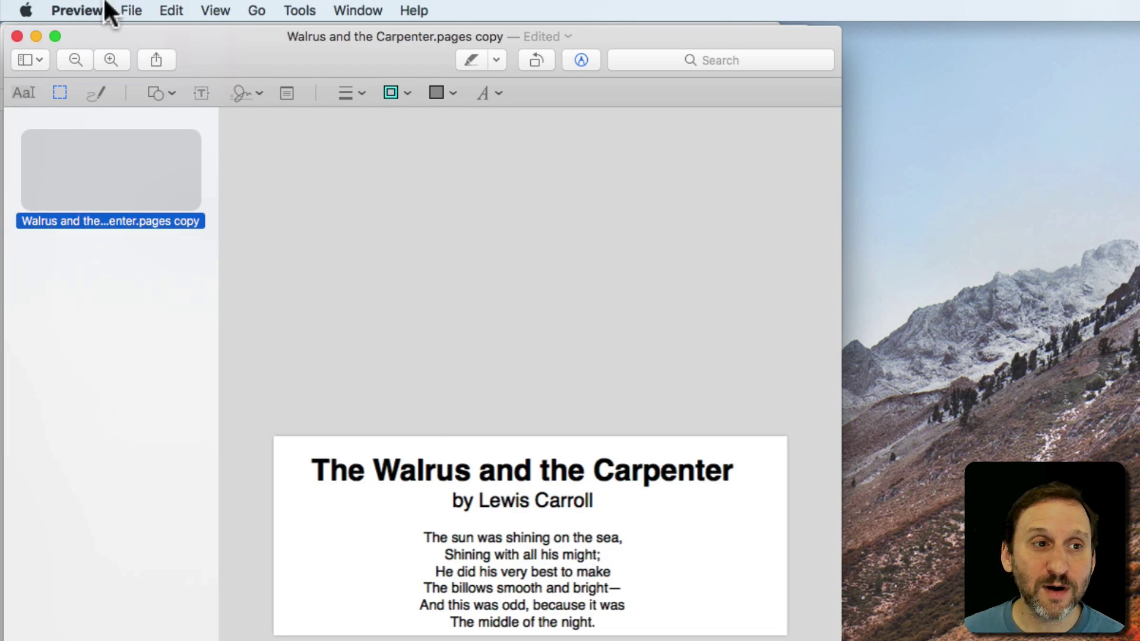
- Share the cropped poem page to a new Mail message
{"action": "left_click", "coordinate": [134, 13]}
{"action": "left_click", "coordinate": [134, 16]}
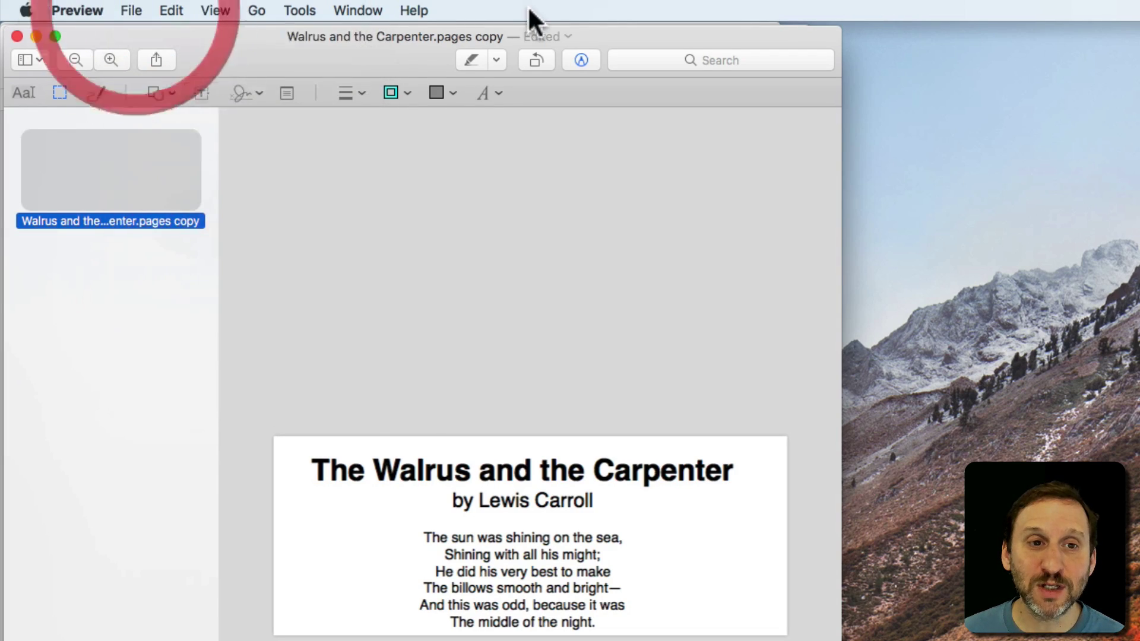
{"action": "left_click", "coordinate": [163, 56]}
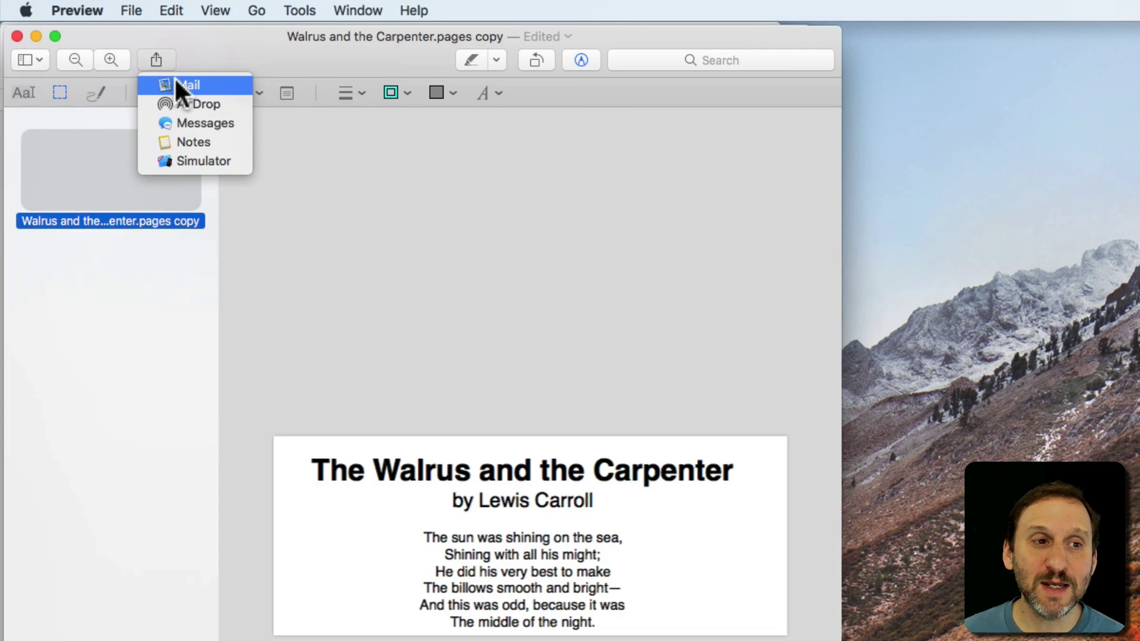
{"action": "left_click", "coordinate": [177, 82]}
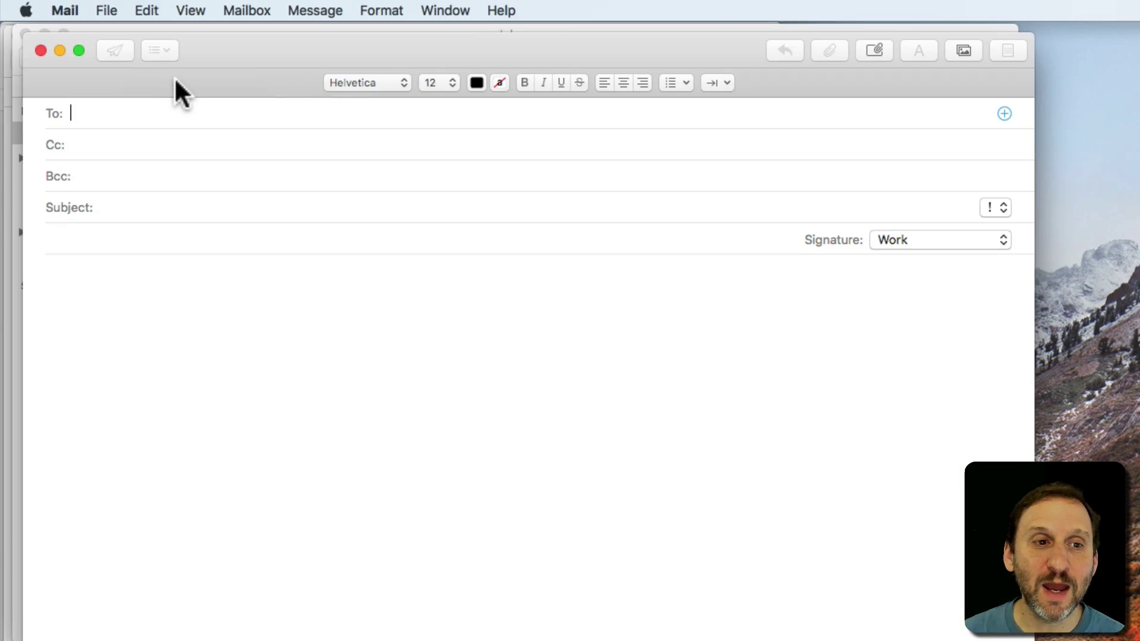
- Focus the new Mail message body containing the cropped poem stanza
{"action": "left_click", "coordinate": [263, 412]}
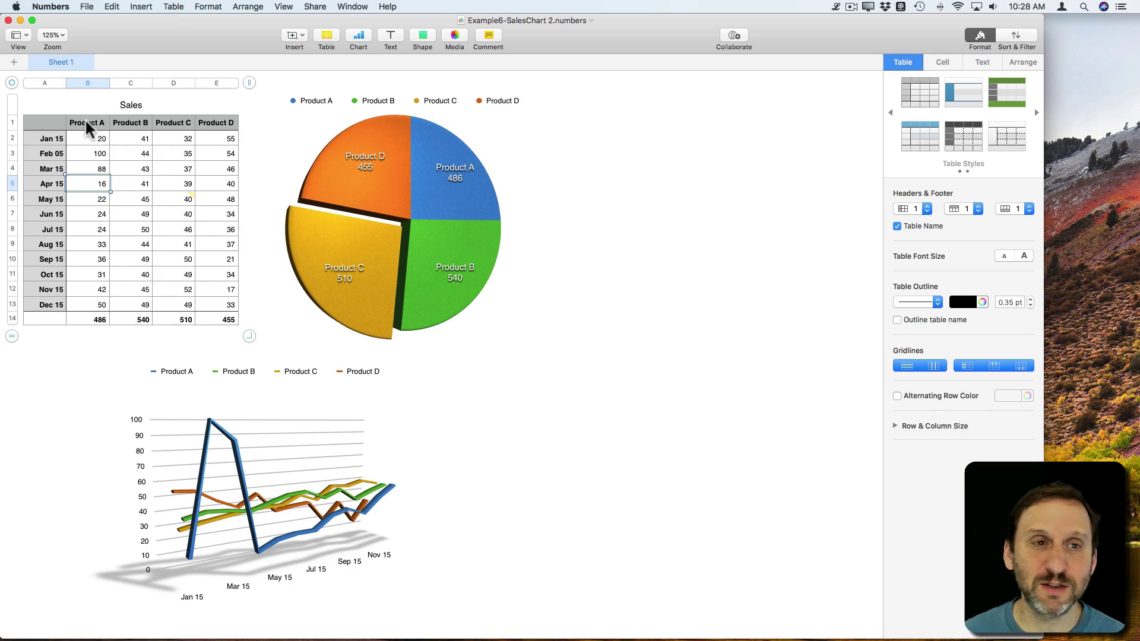
- Deselect the sales table and switch the sheet to Print Setup
{"action": "left_click", "coordinate": [559, 307]}
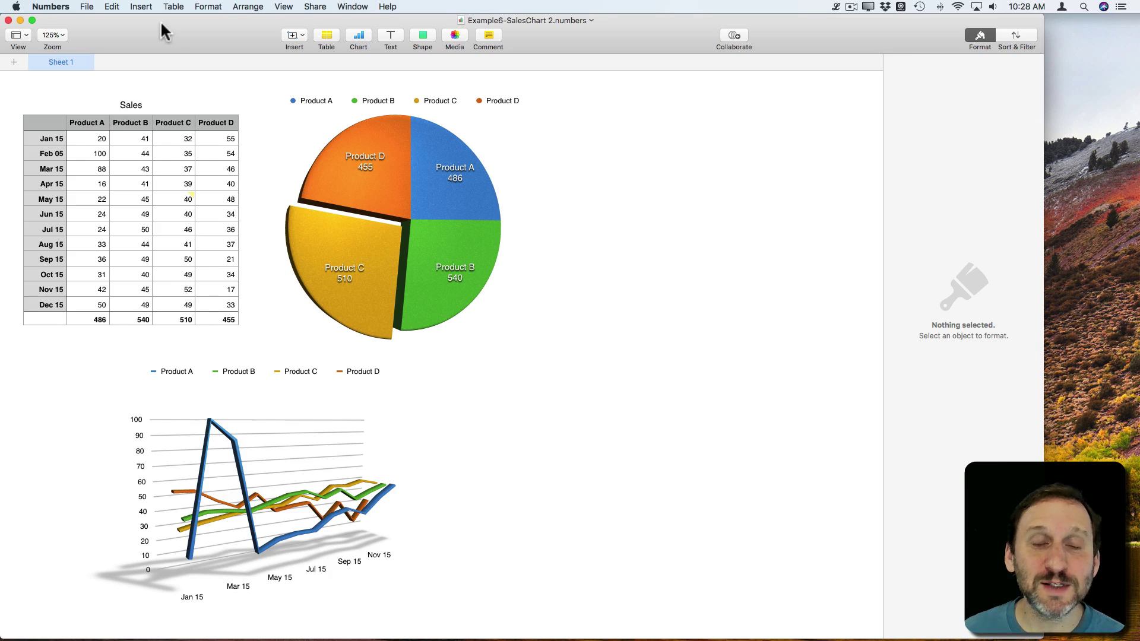
{"action": "key", "text": "super+p"}
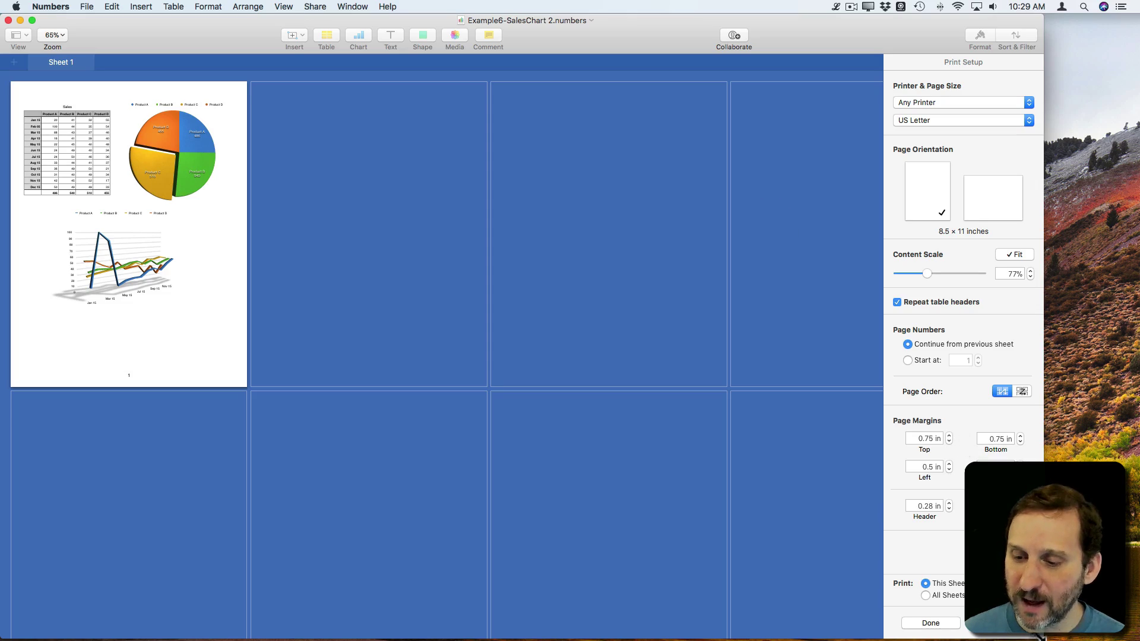
- Shrink the Numbers window and print the sales sheet to PDF using Open in Preview
{"action": "left_click_drag", "start_coordinate": [1041, 634], "coordinate": [506, 375]}
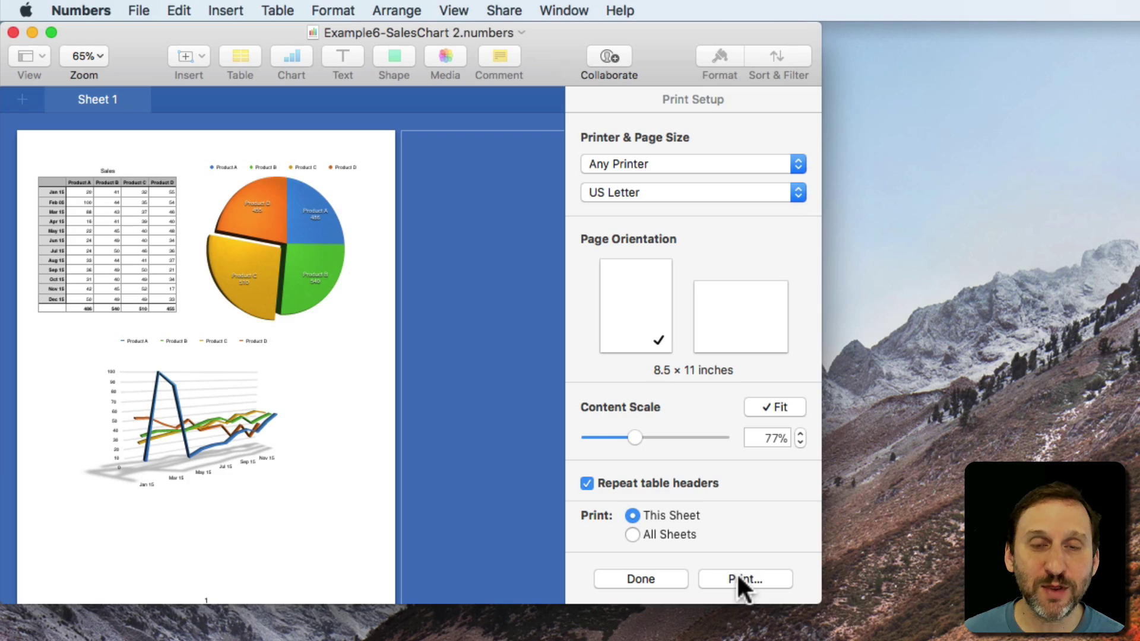
{"action": "left_click", "coordinate": [738, 576]}
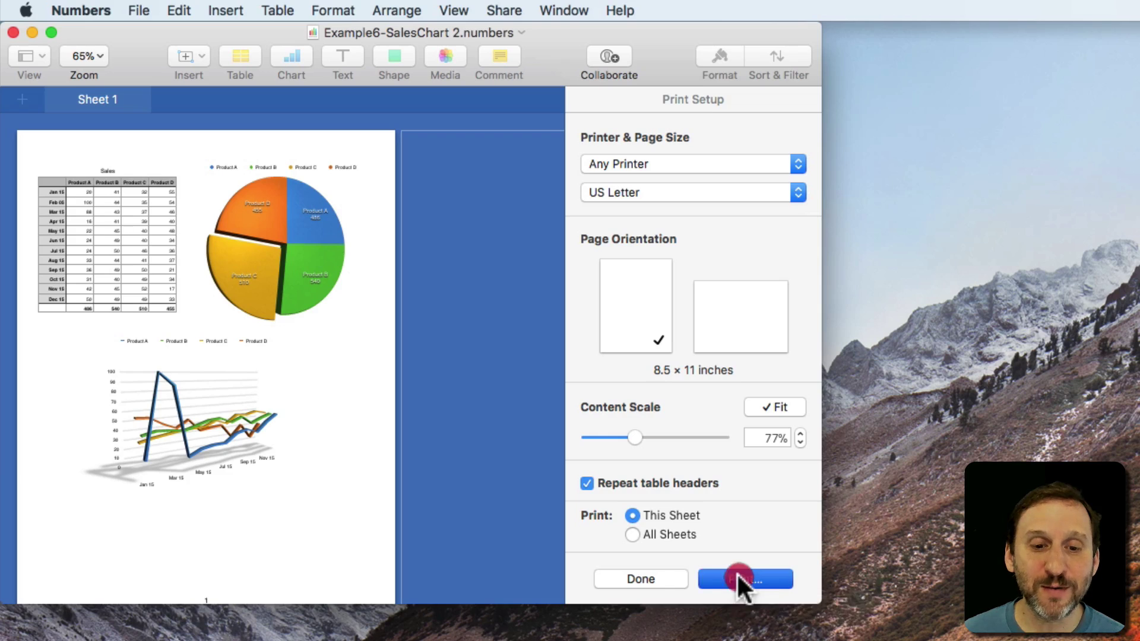
{"action": "left_click", "coordinate": [278, 565]}
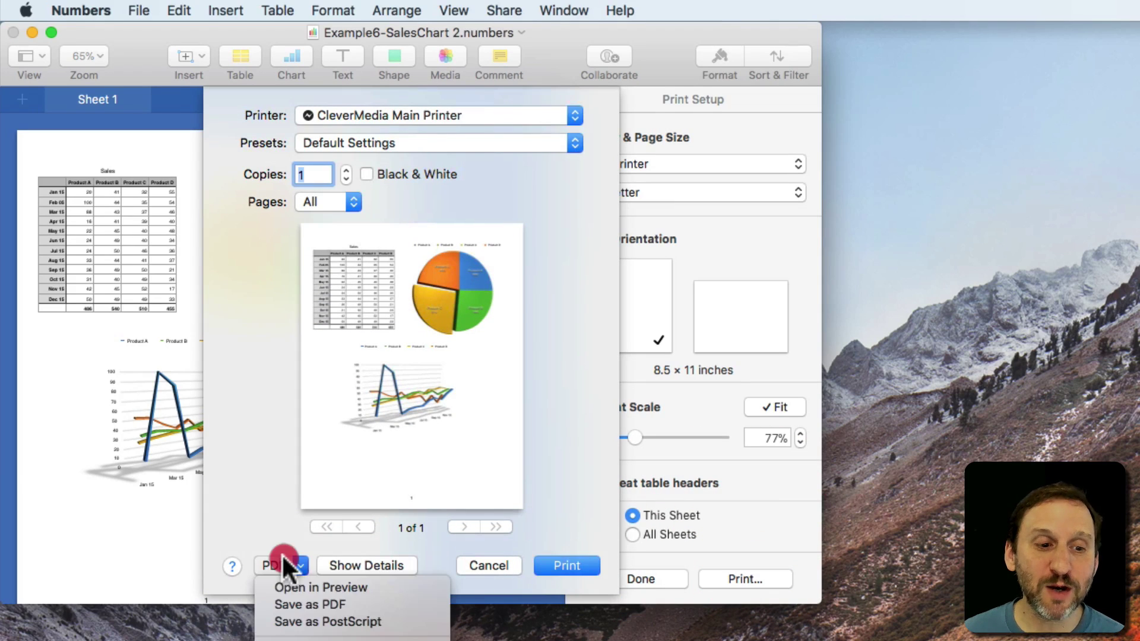
{"action": "left_click", "coordinate": [290, 583]}
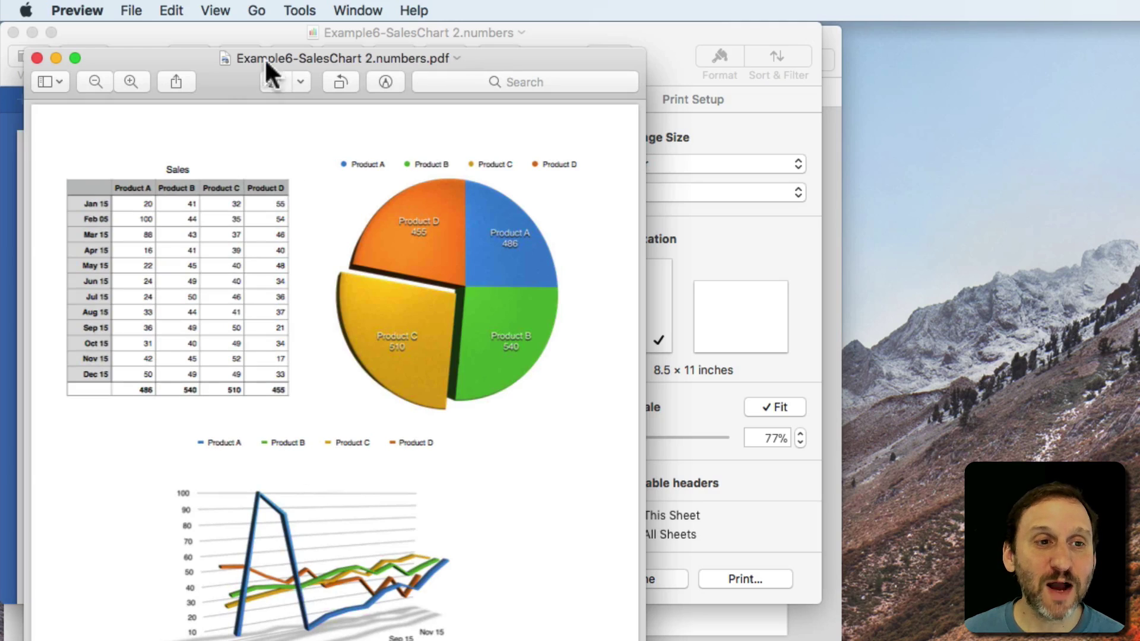
- Crop the sales PDF to a rectangle around the pie chart and legend, accepting the warning
{"action": "left_click_drag", "start_coordinate": [265, 58], "coordinate": [308, 45]}
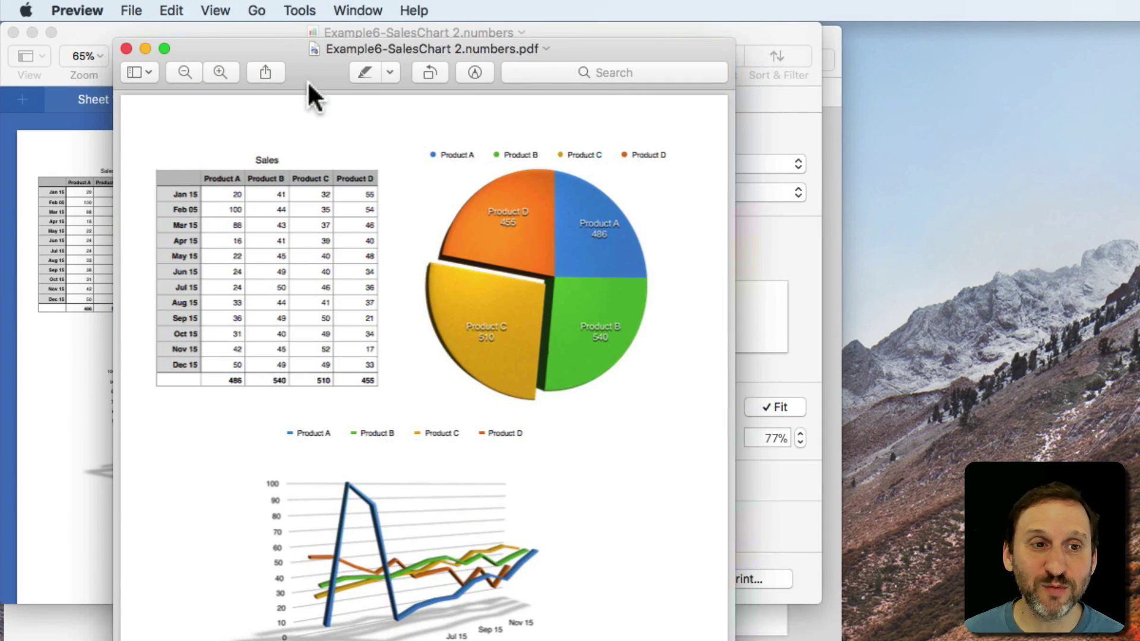
{"action": "left_click", "coordinate": [471, 72]}
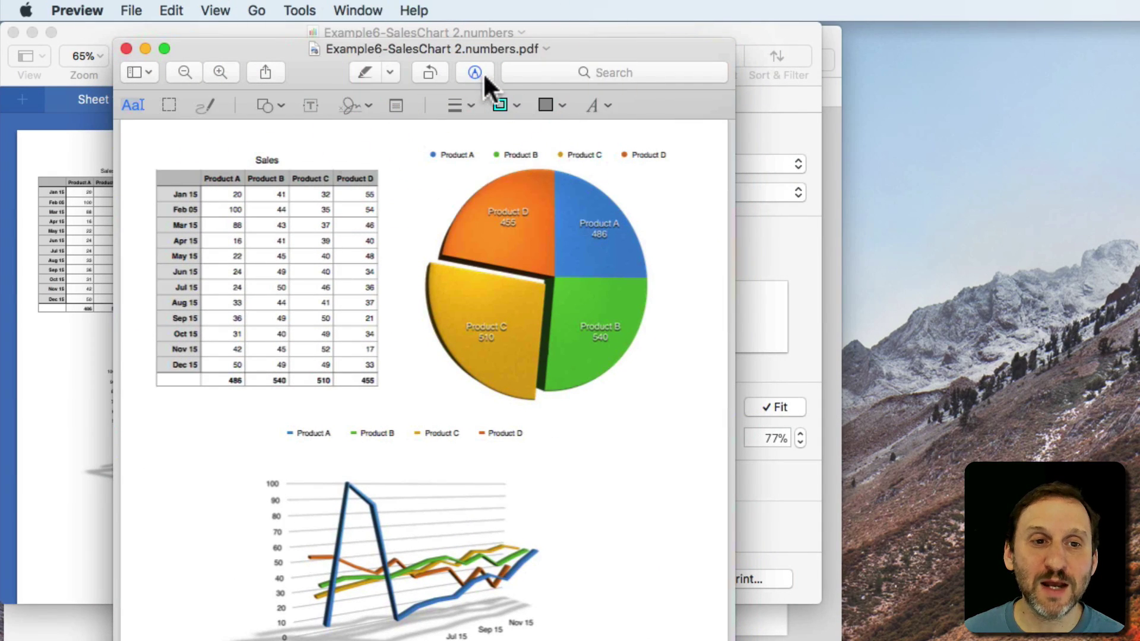
{"action": "left_click", "coordinate": [168, 105]}
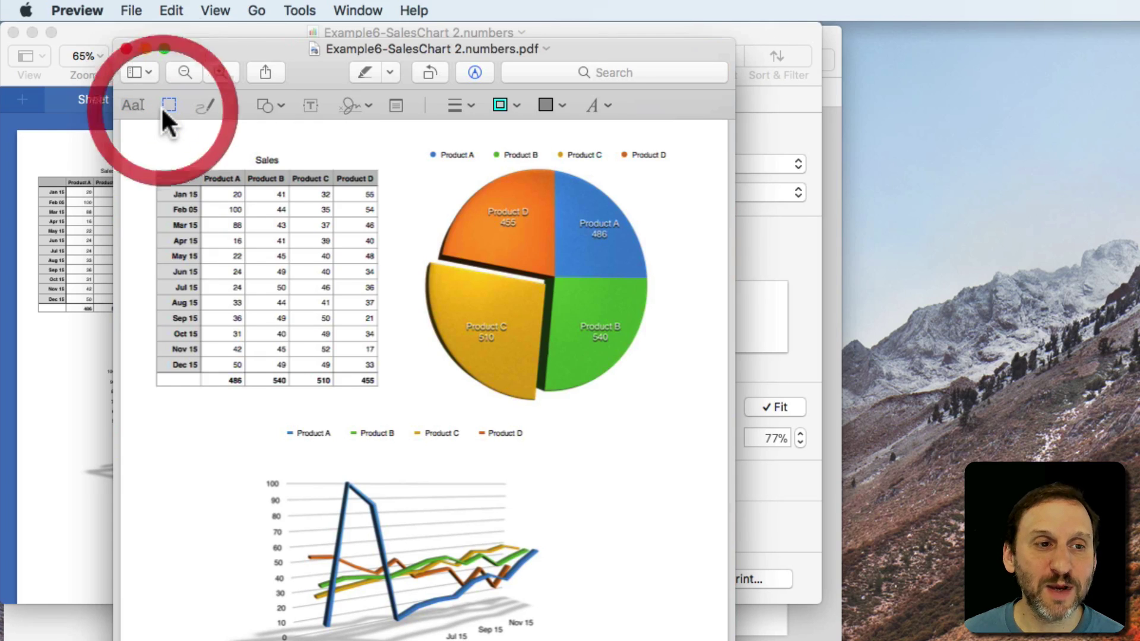
{"action": "mouse_move", "coordinate": [399, 140]}
{"action": "left_mouse_down"}
{"action": "mouse_move", "coordinate": [569, 374]}
{"action": "mouse_move", "coordinate": [688, 409]}
{"action": "left_mouse_up"}
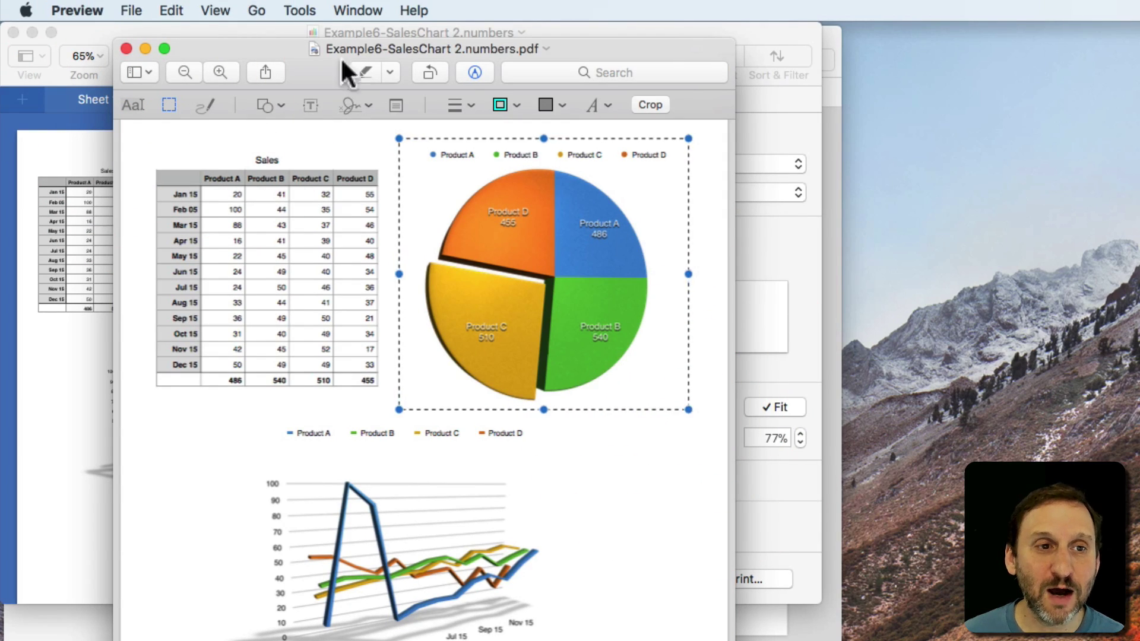
{"action": "left_click", "coordinate": [299, 10]}
{"action": "left_click", "coordinate": [339, 307]}
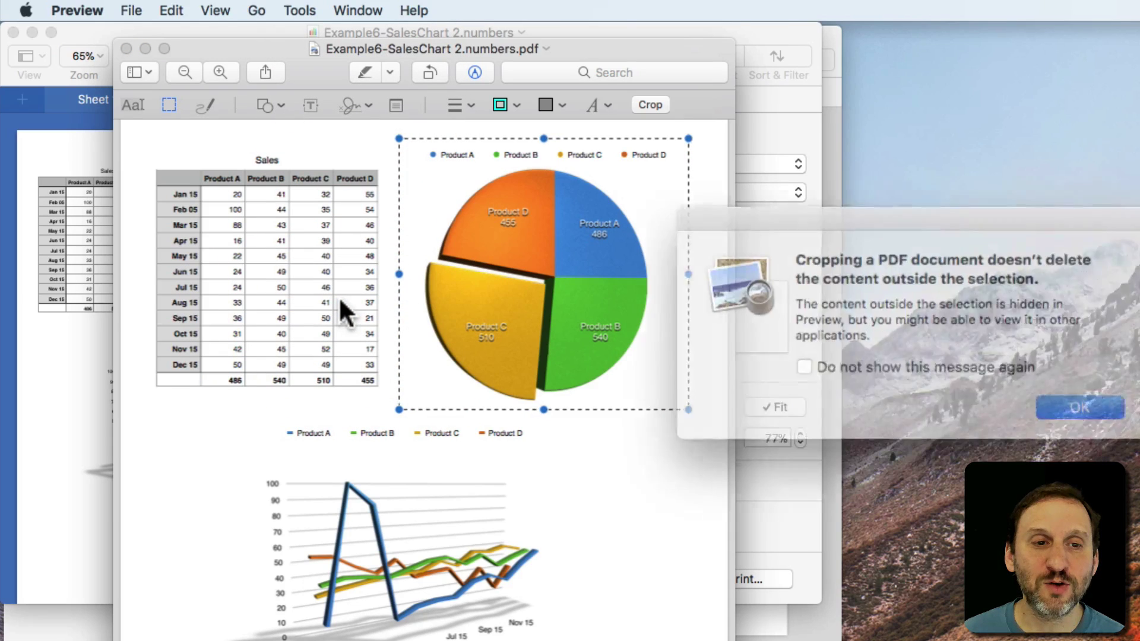
{"action": "left_click", "coordinate": [1049, 398]}
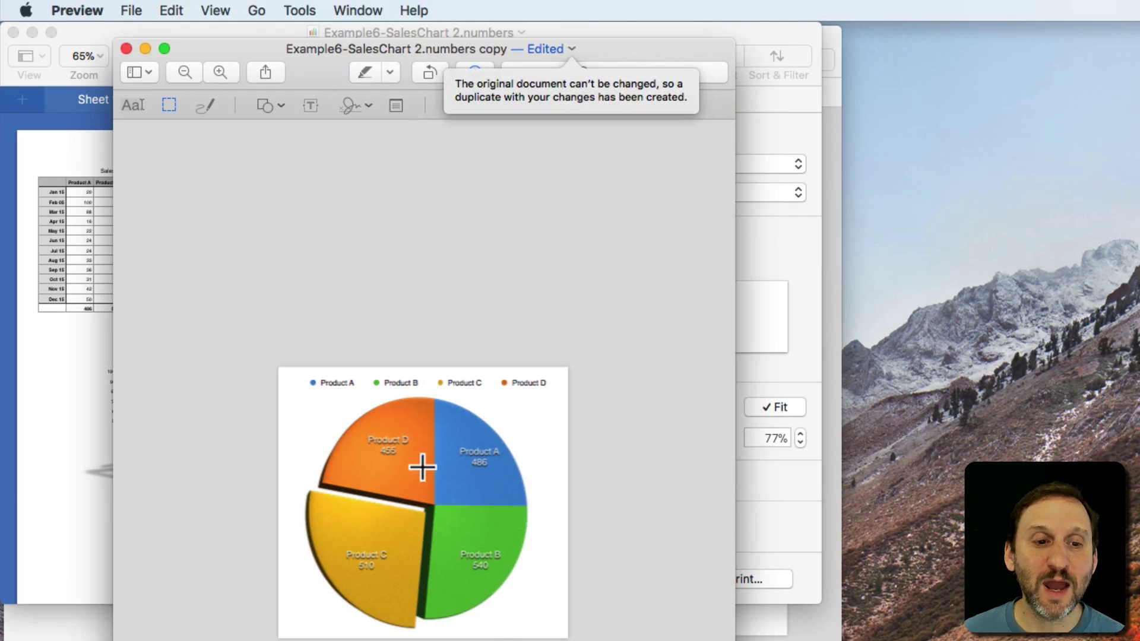